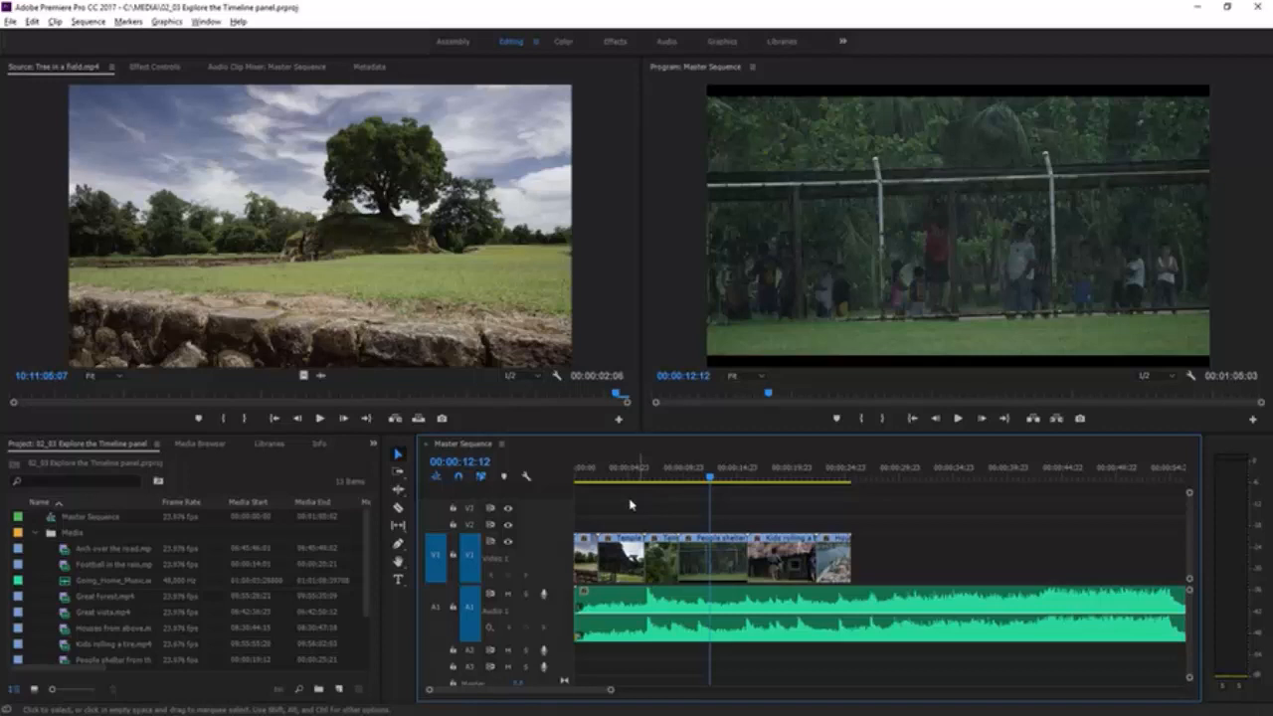
Select individual clips in the Master Sequence one at a time, starting with the music and ending with the second video clip
{"action": "left_click", "coordinate": [674, 604]}
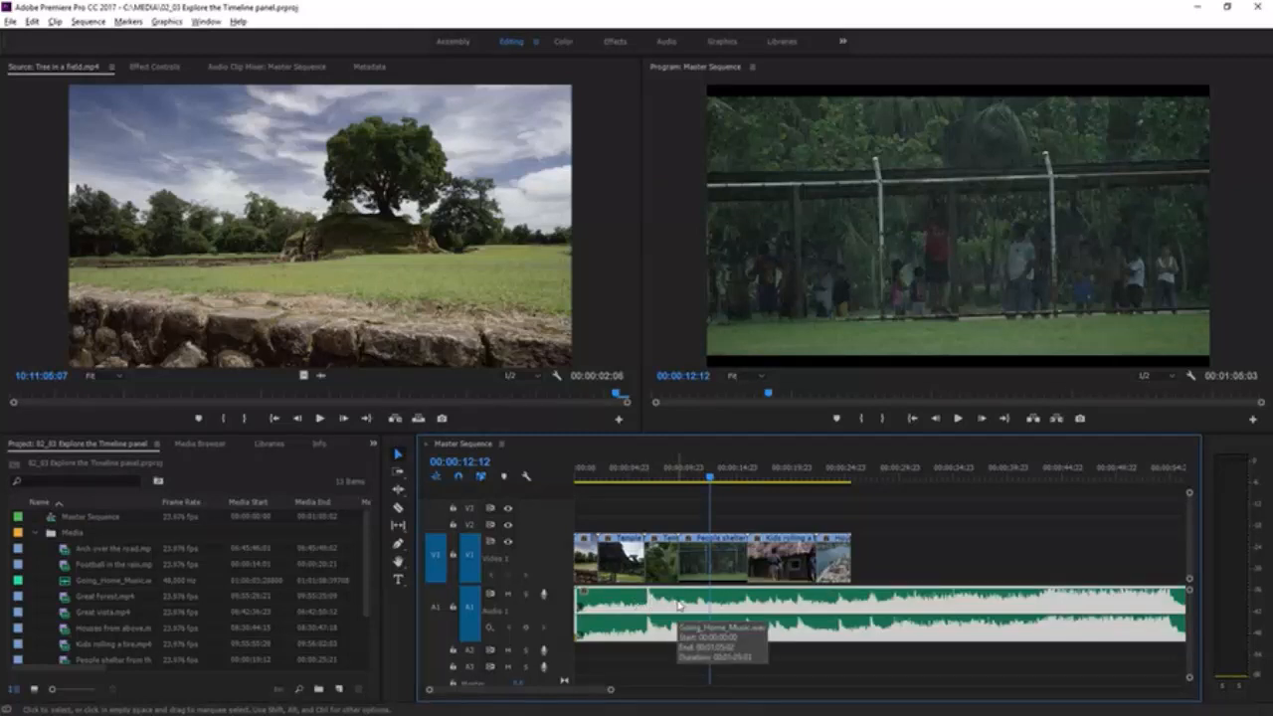
{"action": "left_click", "coordinate": [701, 571]}
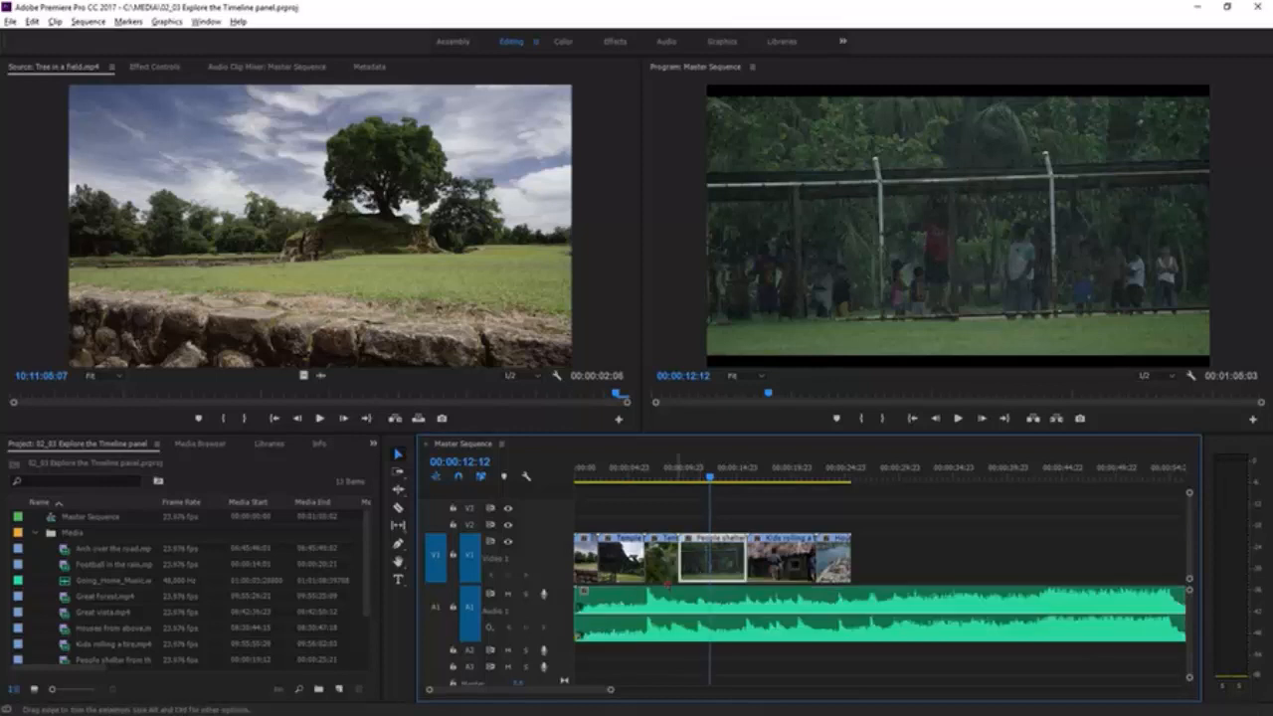
{"action": "left_click", "coordinate": [661, 573]}
{"action": "left_click", "coordinate": [617, 568]}
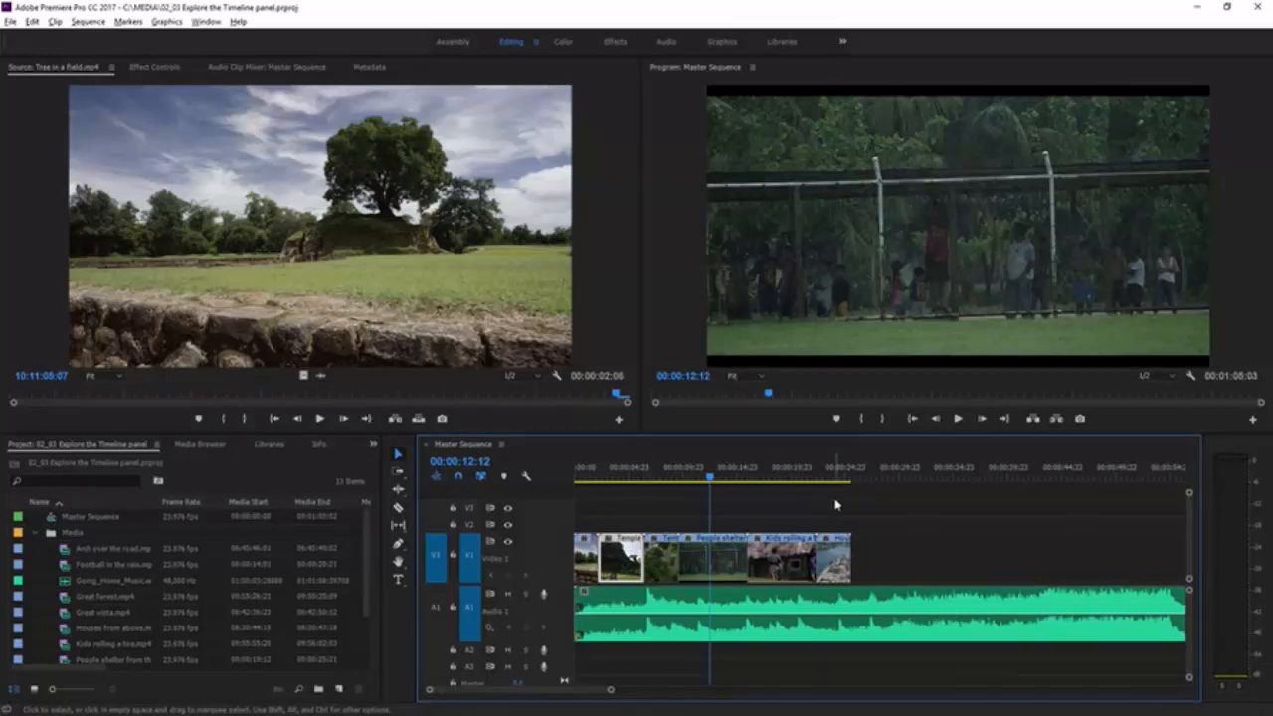
Play the Master Sequence to about 00:00:23:19, and move the divider between the video and audio tracks down slightly
{"action": "left_click", "coordinate": [959, 418]}
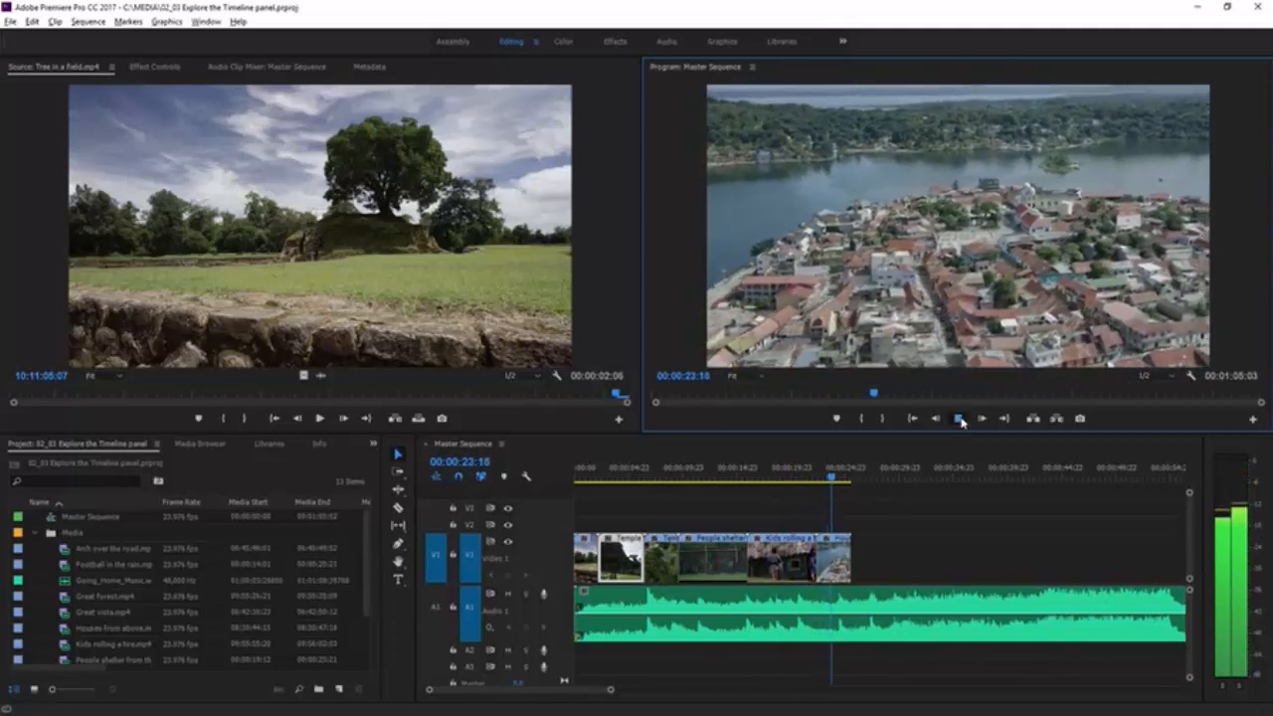
{"action": "left_click", "coordinate": [958, 418]}
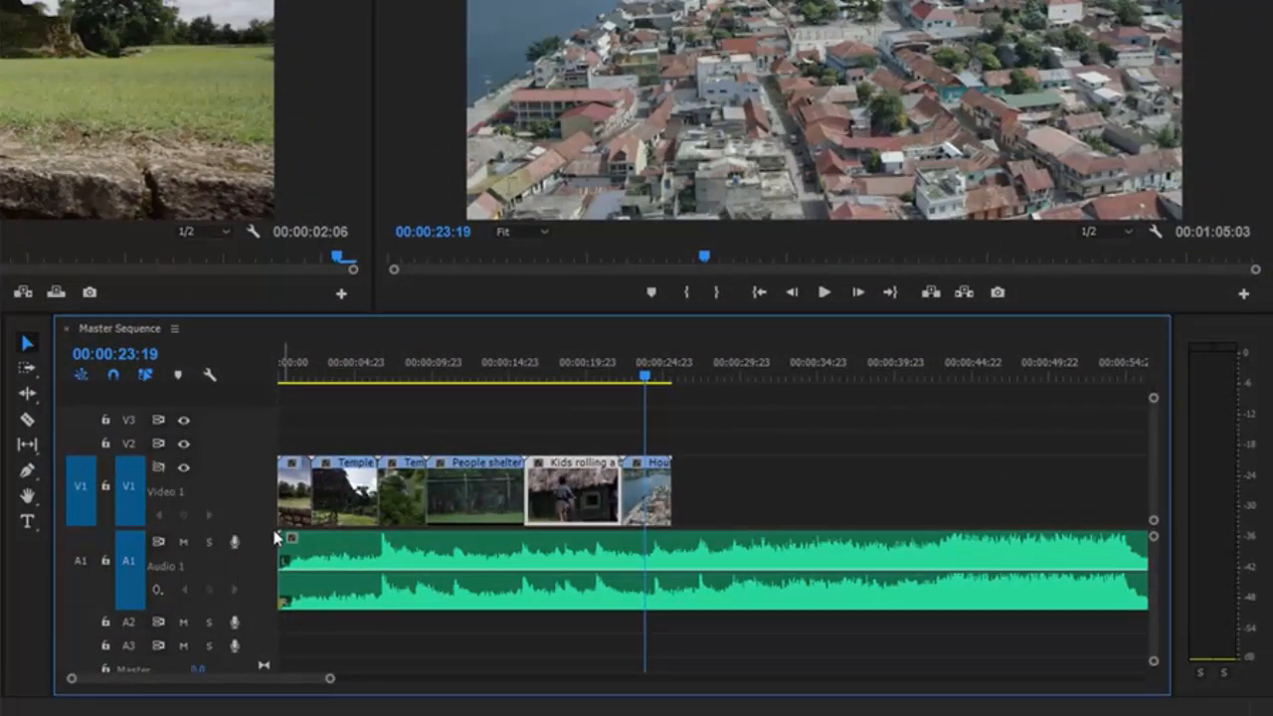
{"action": "mouse_move", "coordinate": [265, 528]}
{"action": "left_mouse_down"}
{"action": "mouse_move", "coordinate": [263, 487]}
{"action": "mouse_move", "coordinate": [257, 538]}
{"action": "left_mouse_up"}
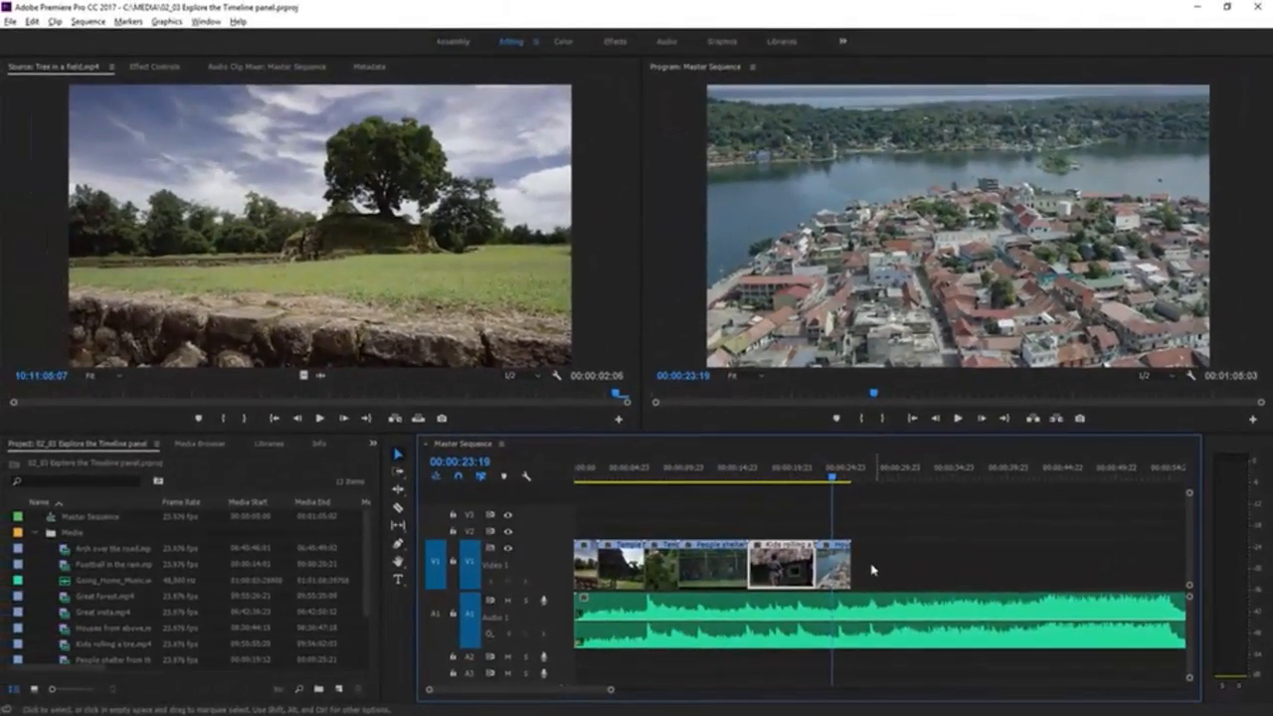
Maximize and restore the Timeline panel, do the same with the Project panel, and make the Timeline active again
{"action": "key", "text": "grave"}
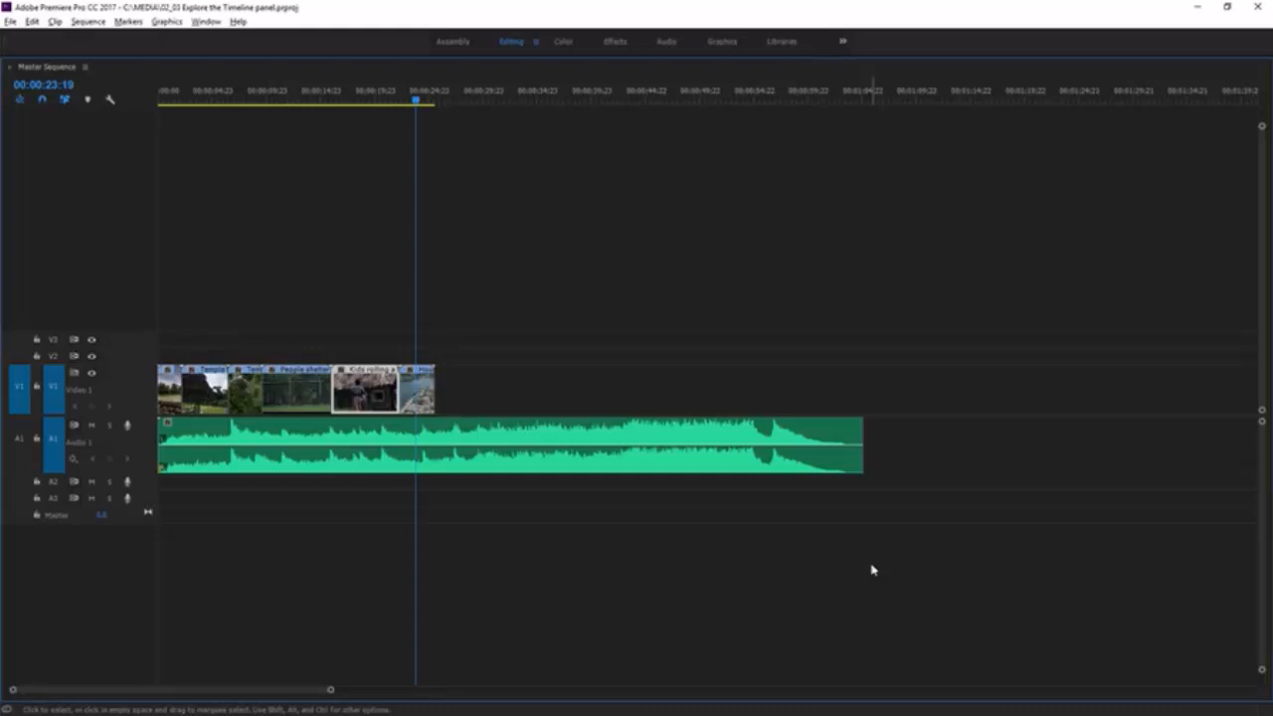
{"action": "key", "text": "grave"}
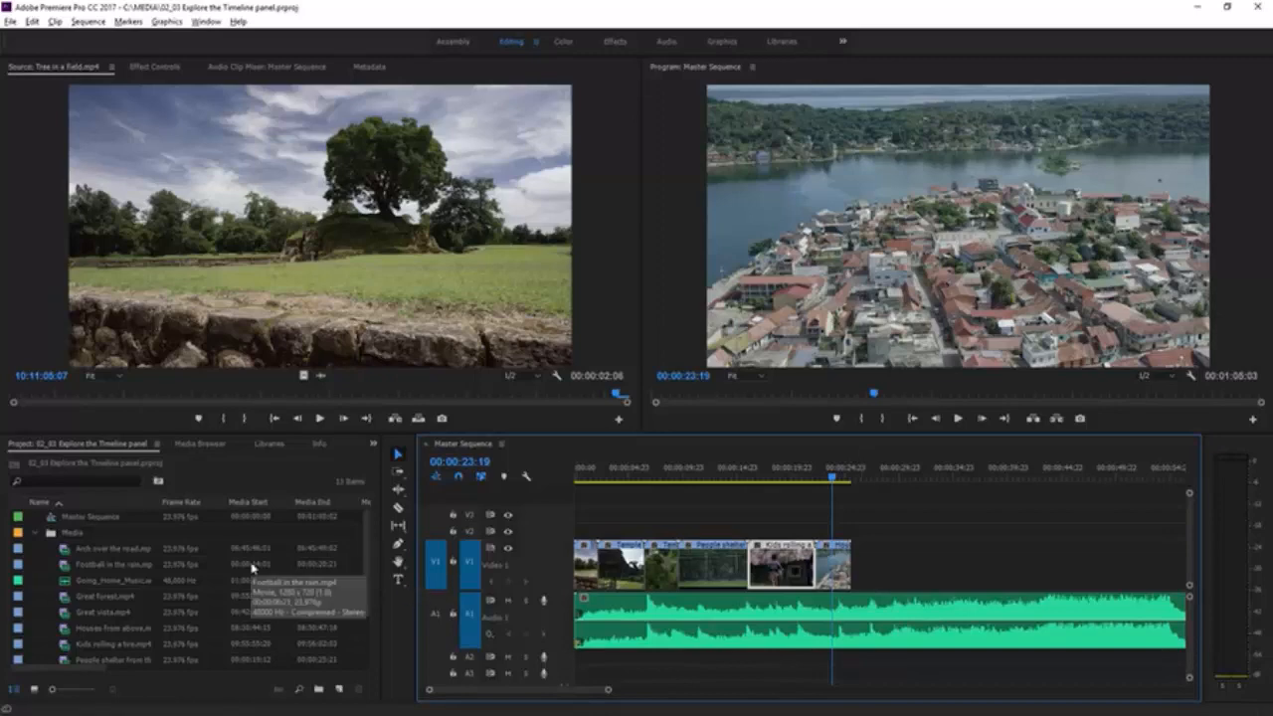
{"action": "key", "text": "grave"}
{"action": "key", "text": "grave"}
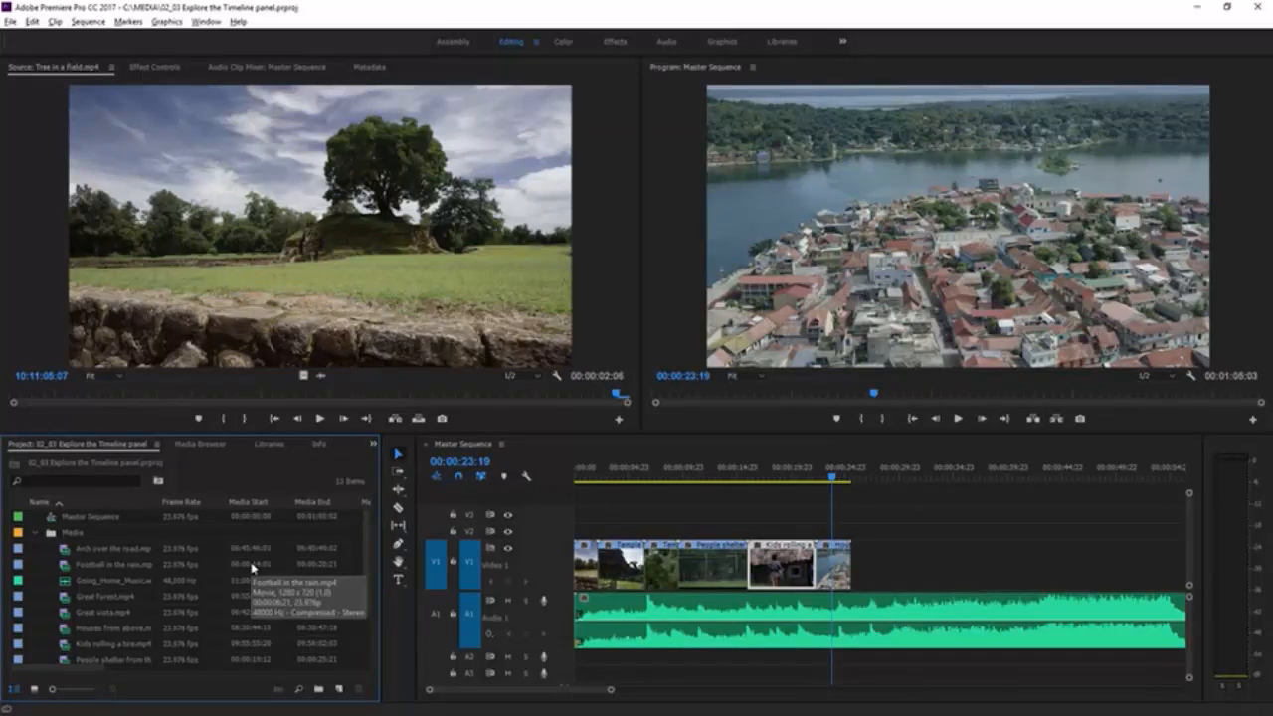
{"action": "key", "text": "shift+3"}
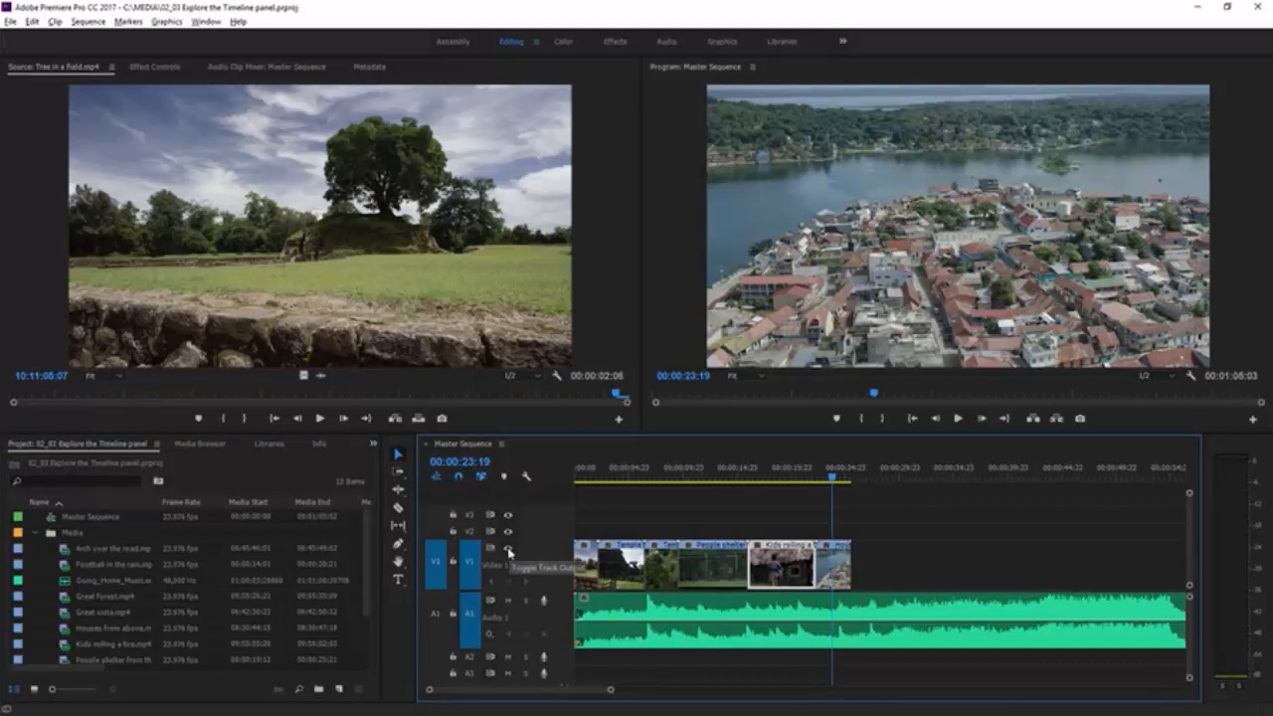
Turn off the V1 track output, play a short section from around the start of the third clip, and turn the output back on
{"action": "left_click", "coordinate": [508, 547]}
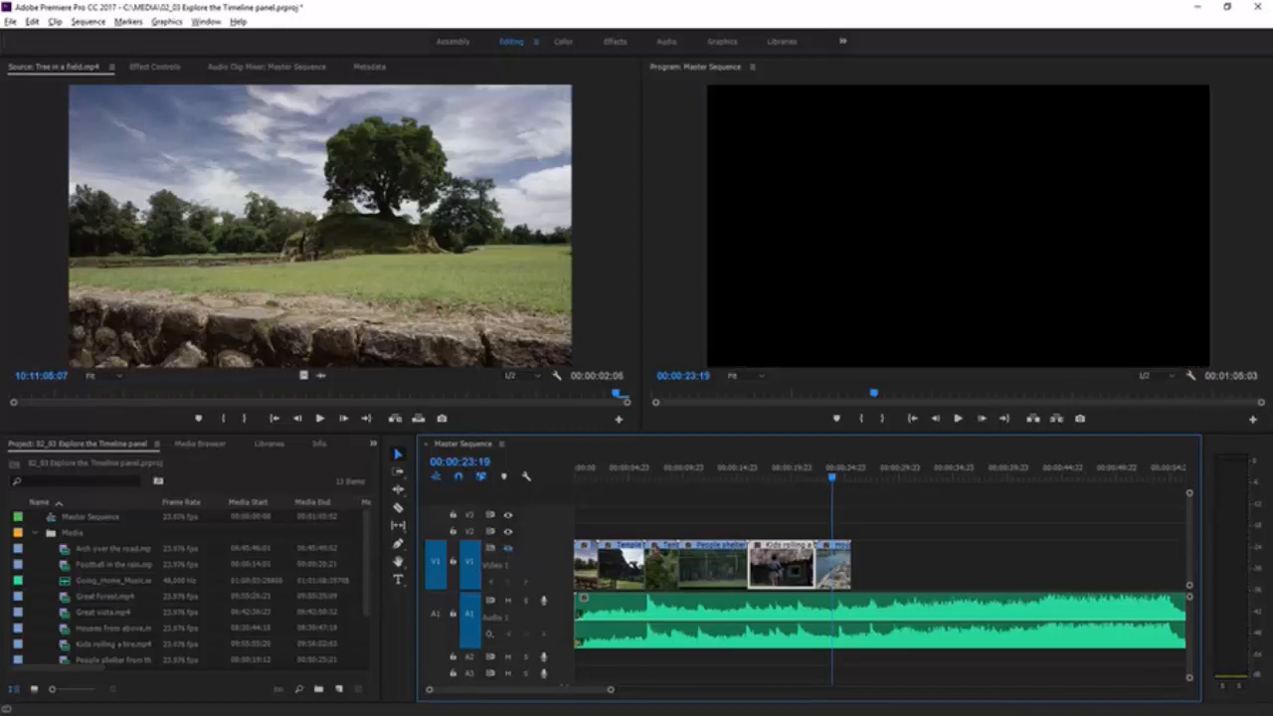
{"action": "left_click", "coordinate": [648, 477]}
{"action": "left_click", "coordinate": [957, 418]}
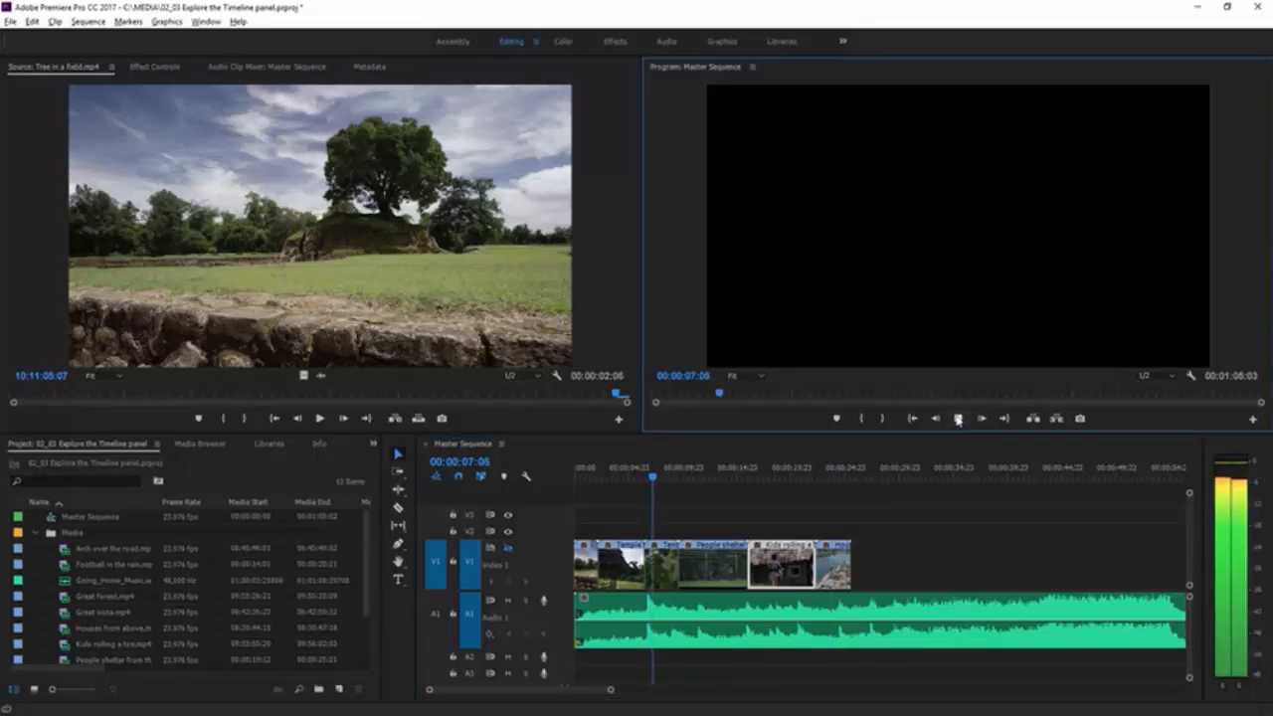
{"action": "left_click", "coordinate": [957, 418]}
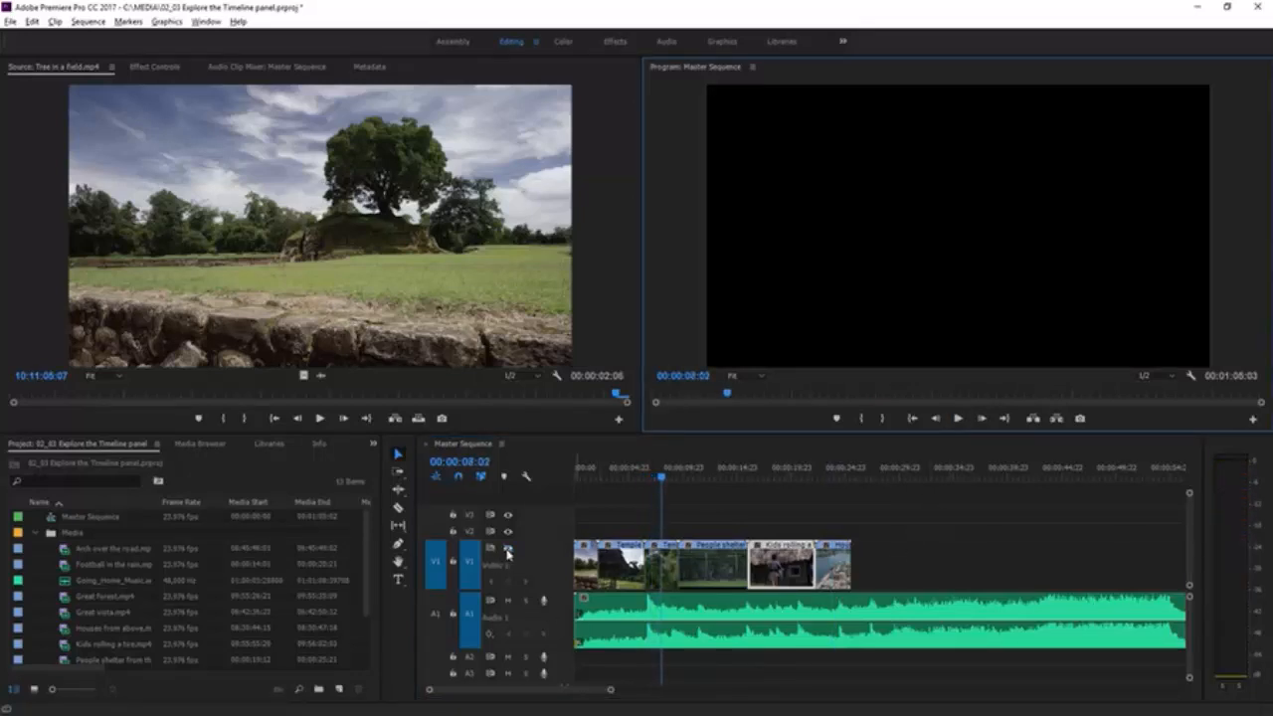
{"action": "left_click", "coordinate": [507, 549]}
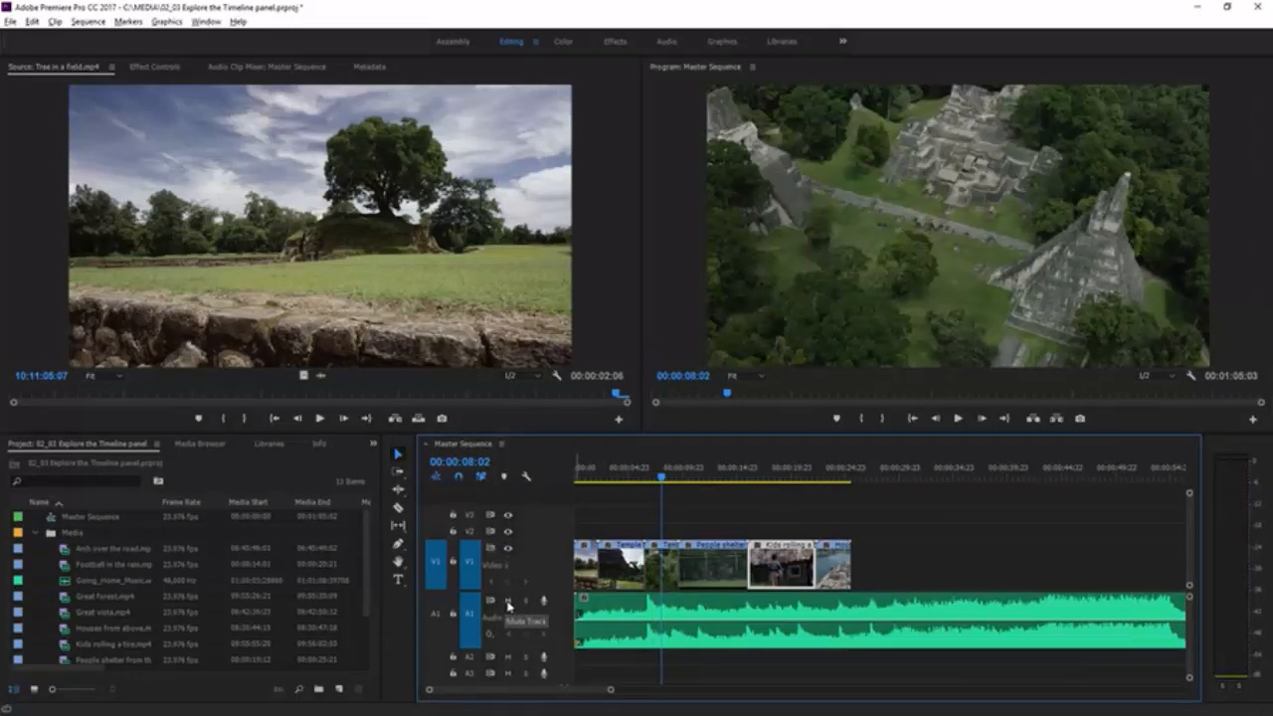
Mute the A1 track and play a few seconds, and unmute it and play a short section with sound
{"action": "left_click", "coordinate": [508, 602]}
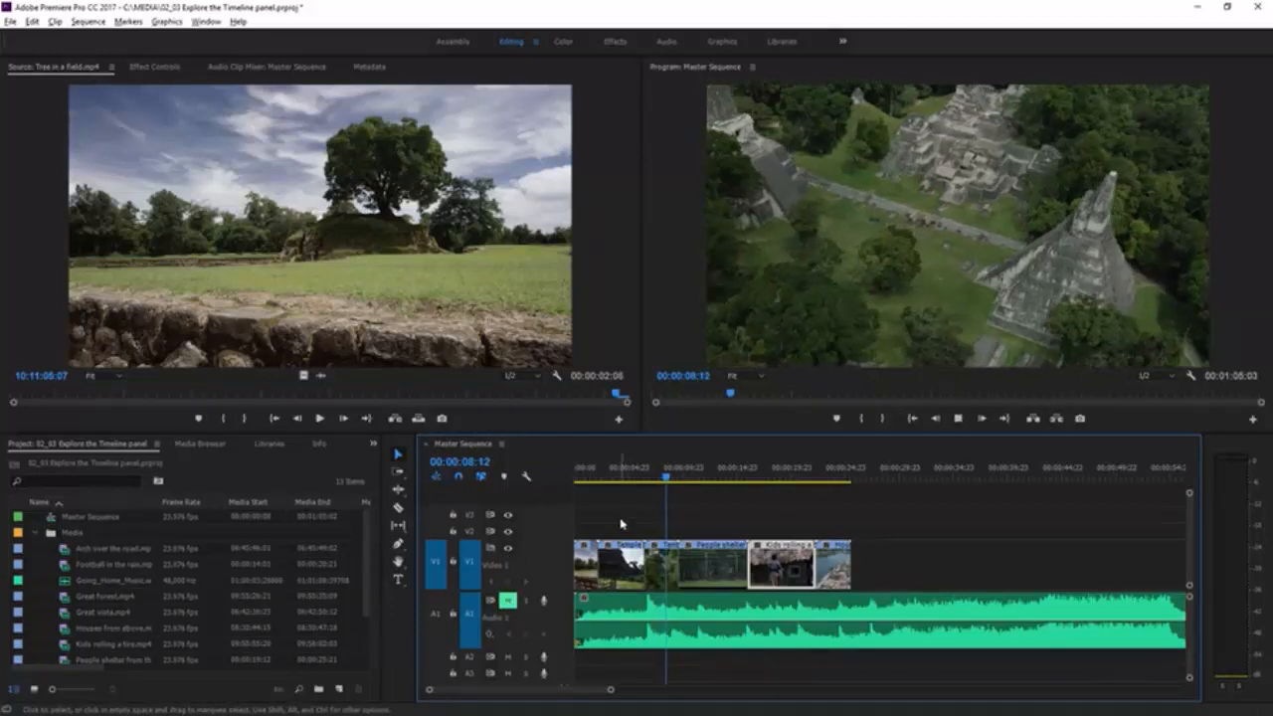
{"action": "key", "text": "space"}
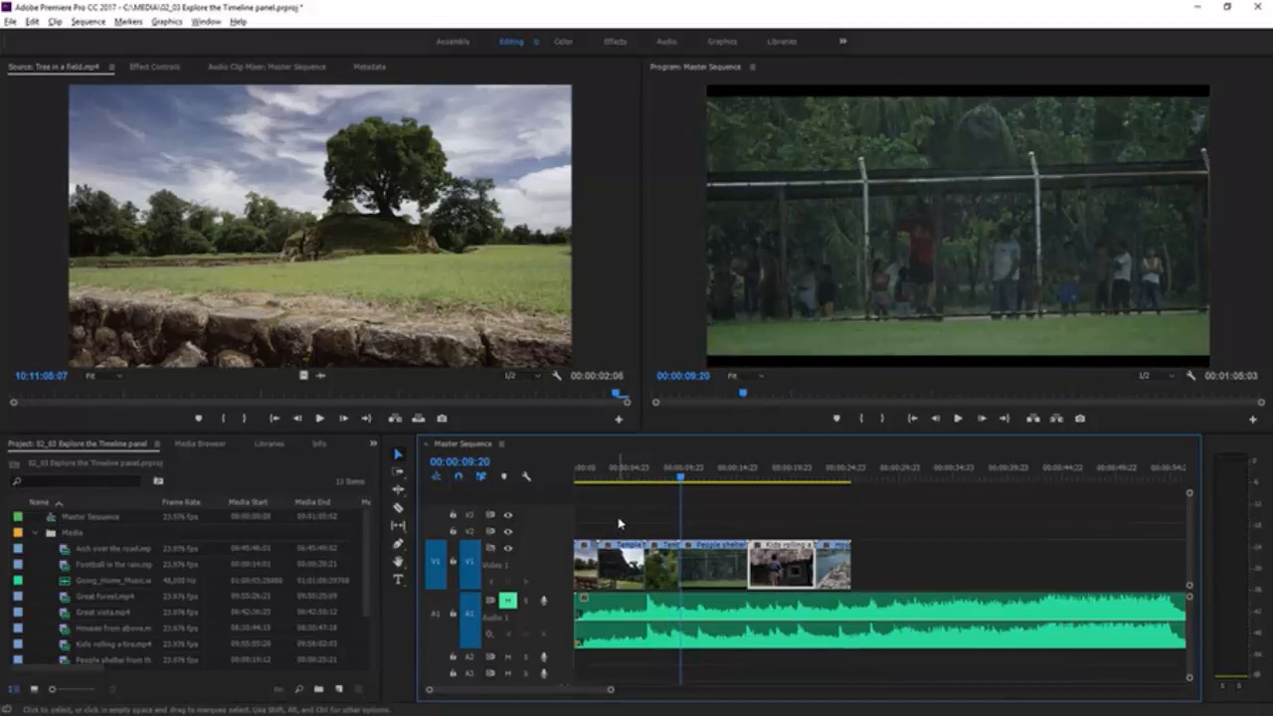
{"action": "left_click", "coordinate": [509, 601]}
{"action": "key", "text": "space"}
{"action": "key", "text": "space"}
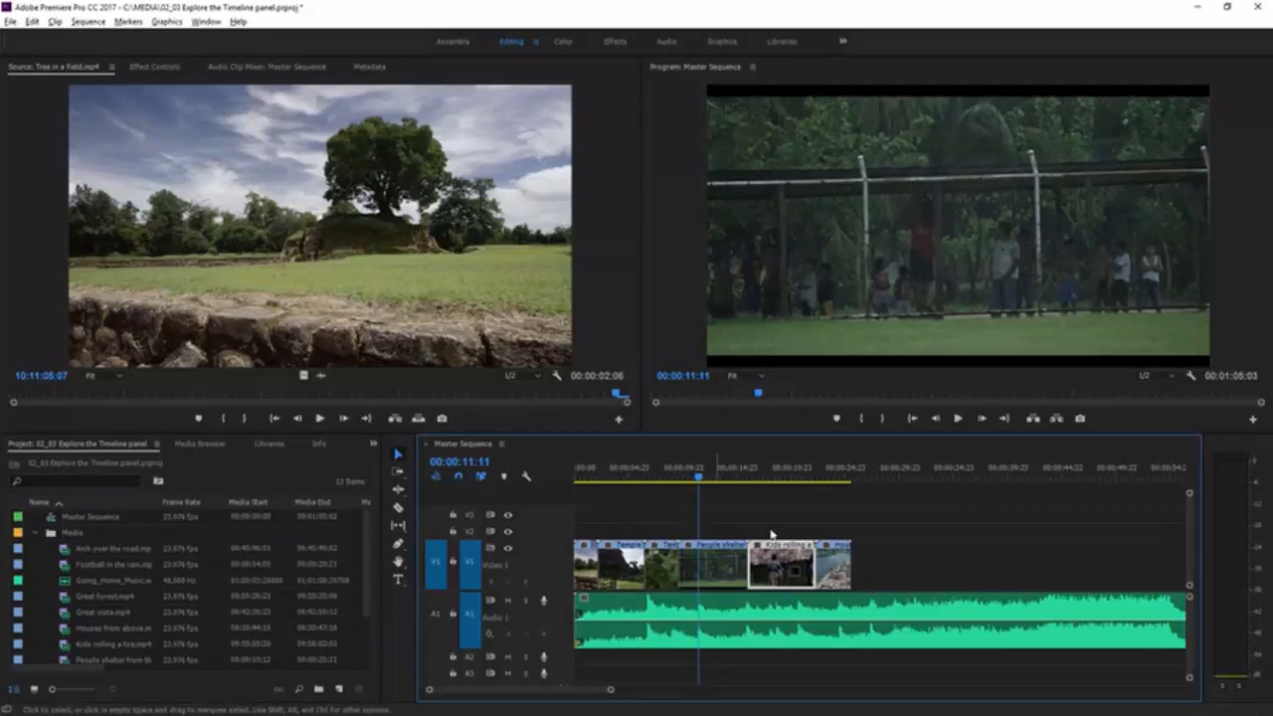
Move the last video clip on V1 away to leave a gap, and return it against the Kids rolling a tire clip
{"action": "left_click", "coordinate": [828, 560]}
{"action": "left_click_drag", "start_coordinate": [829, 560], "coordinate": [917, 562]}
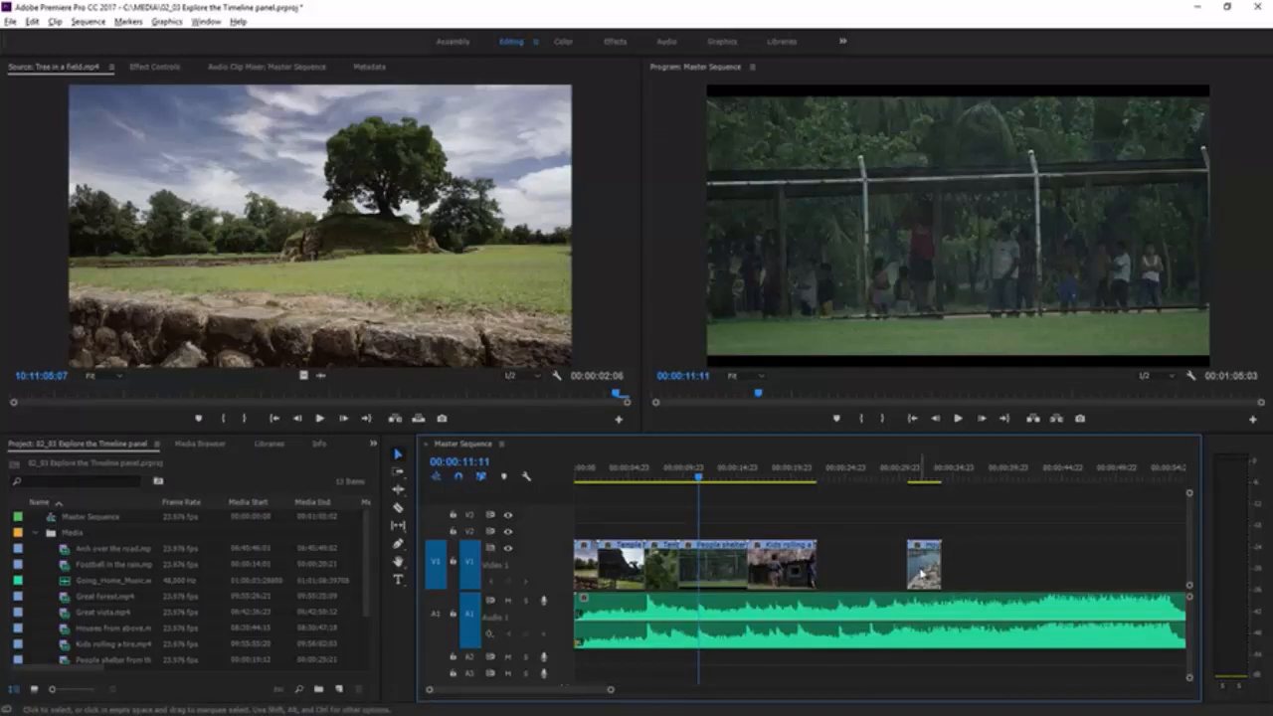
{"action": "left_click_drag", "start_coordinate": [921, 575], "coordinate": [847, 578]}
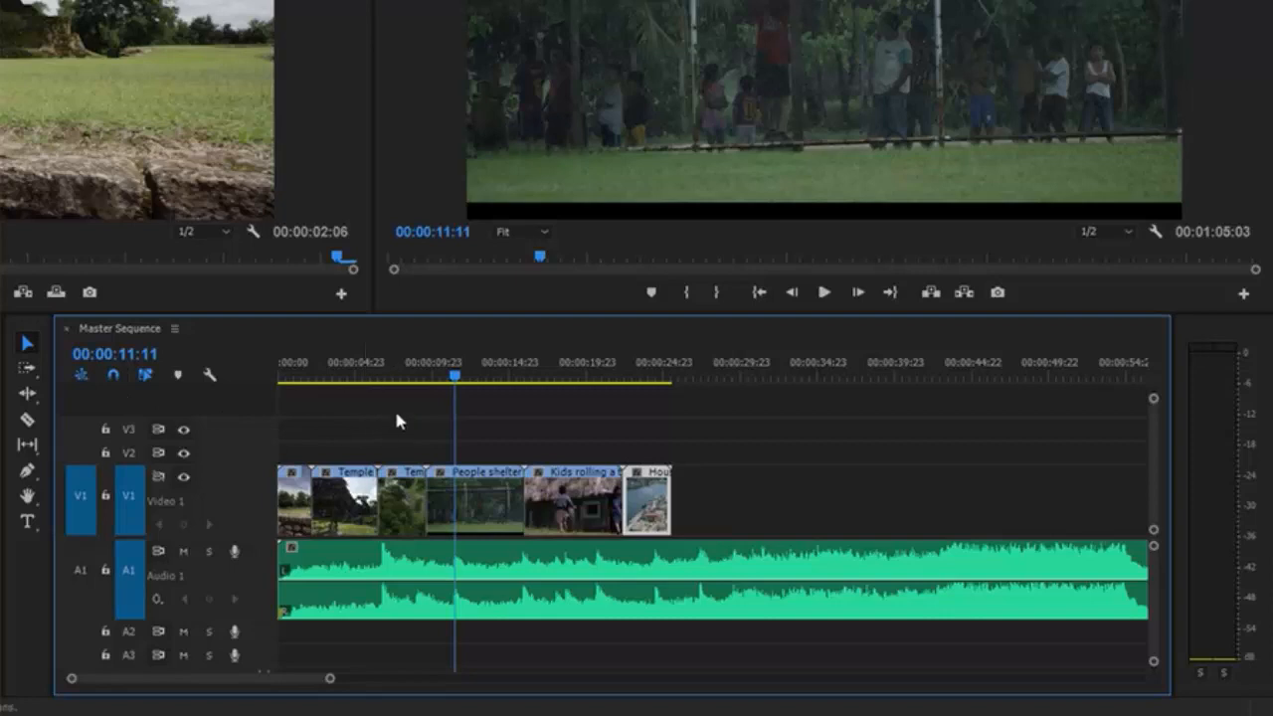
Select the last four video clips on V1 together
{"action": "left_click_drag", "start_coordinate": [400, 424], "coordinate": [659, 509]}
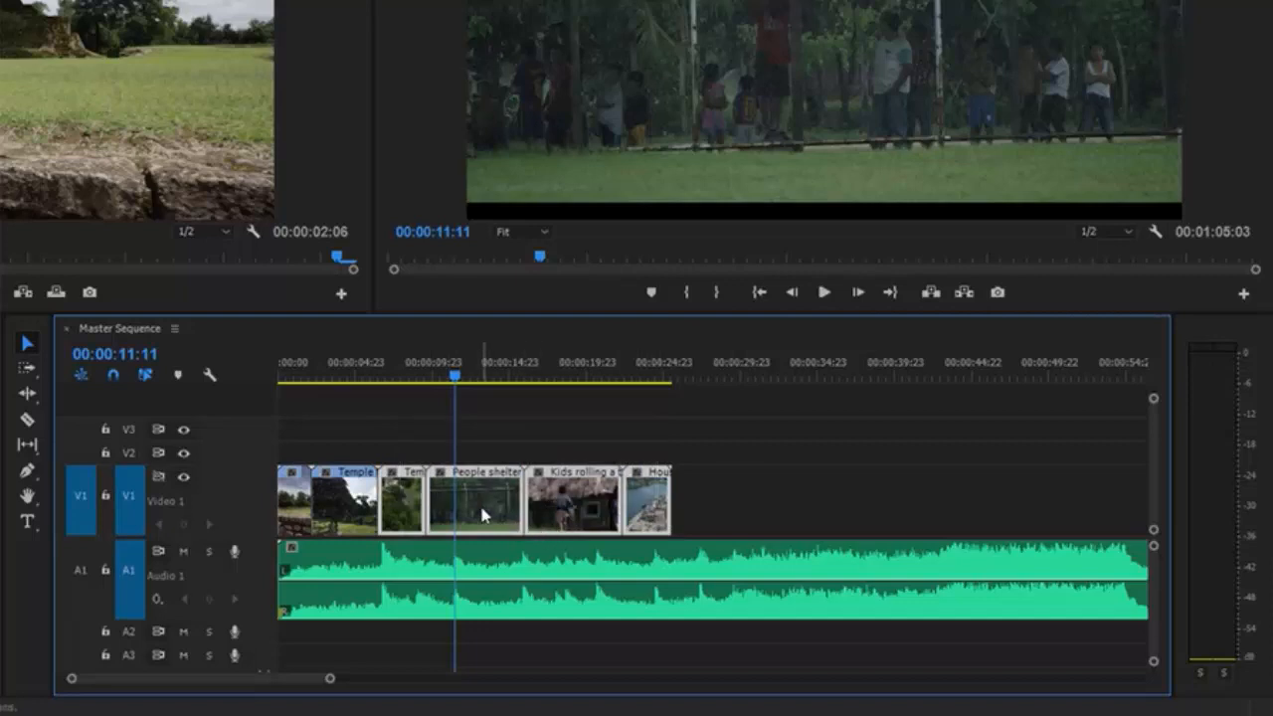
{"action": "mouse_move", "coordinate": [484, 514]}
{"action": "left_mouse_down"}
{"action": "mouse_move", "coordinate": [584, 514]}
{"action": "mouse_move", "coordinate": [484, 514]}
{"action": "left_mouse_up"}
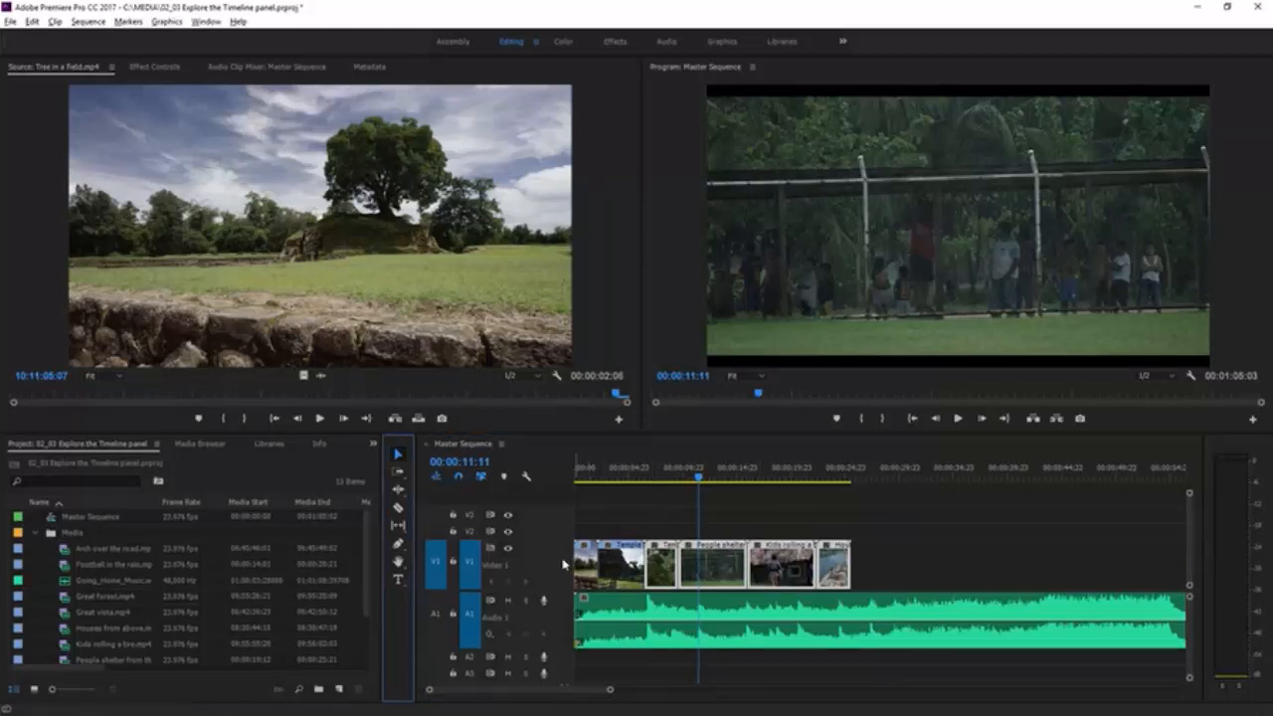
Increase the heights of the V1 and A1 tracks and zoom the timeline in slightly along its length
{"action": "left_click_drag", "start_coordinate": [554, 524], "coordinate": [553, 515]}
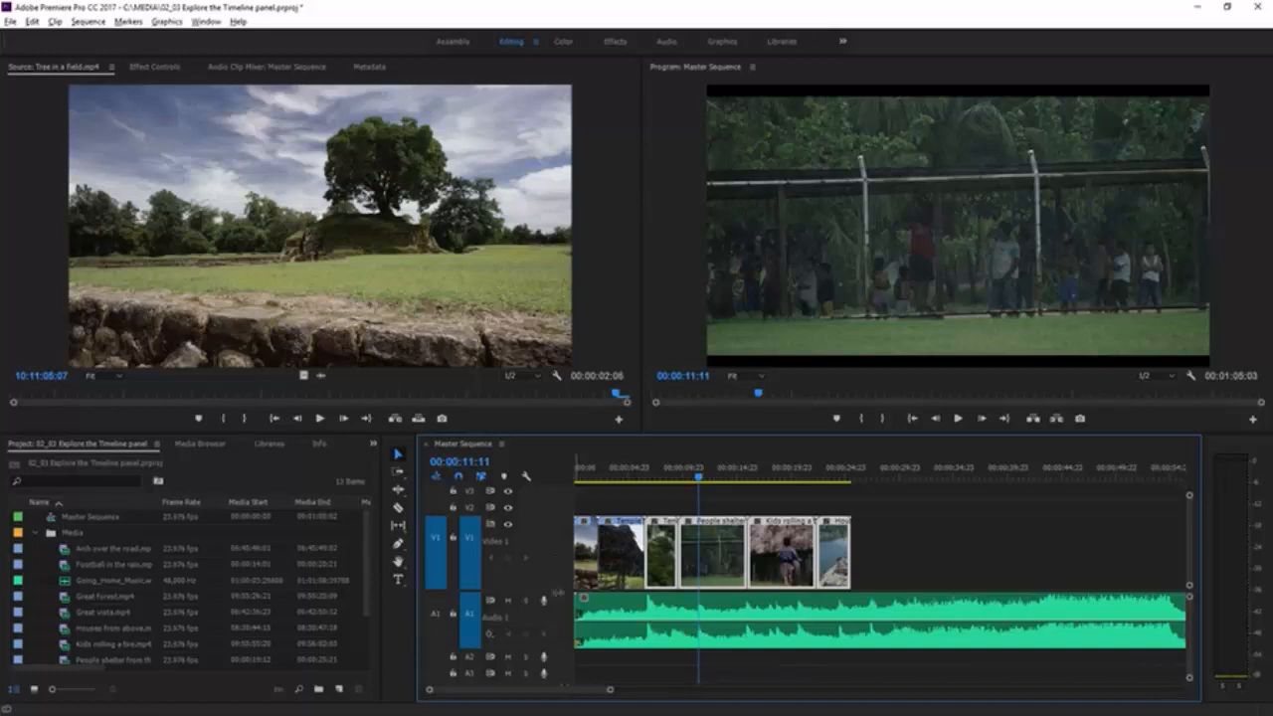
{"action": "left_click_drag", "start_coordinate": [560, 659], "coordinate": [561, 608]}
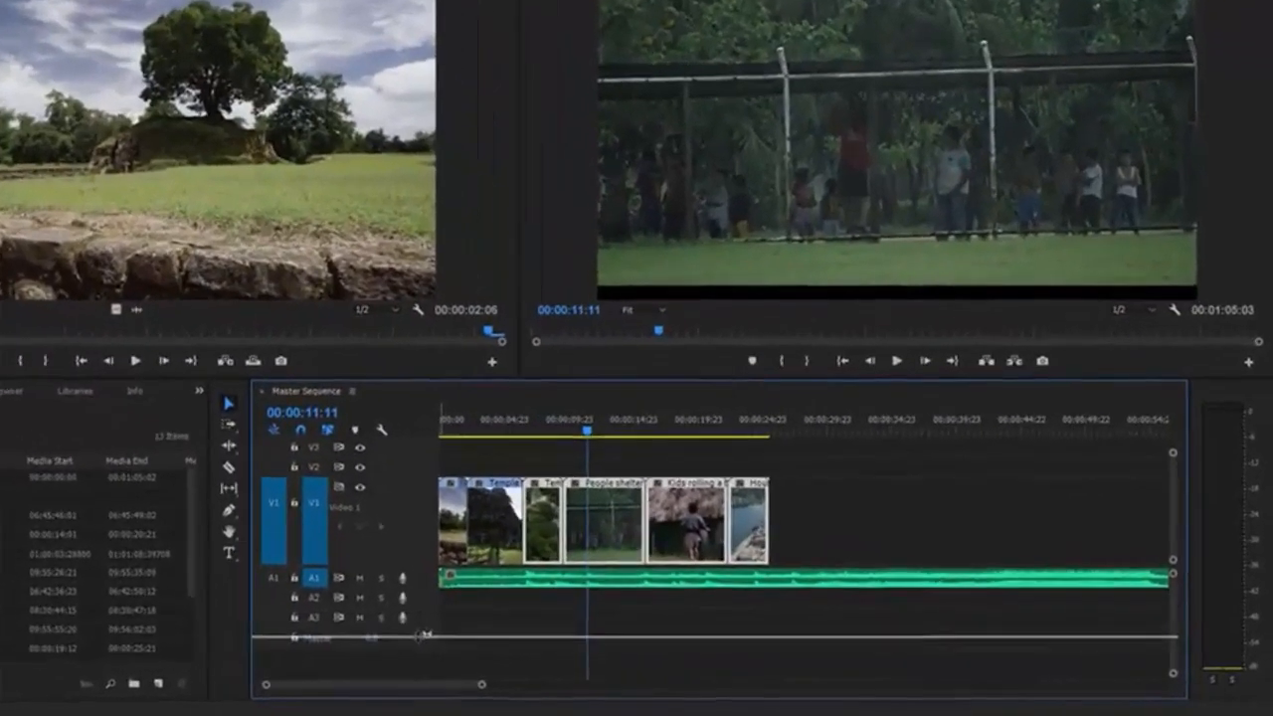
{"action": "double_click", "coordinate": [497, 596]}
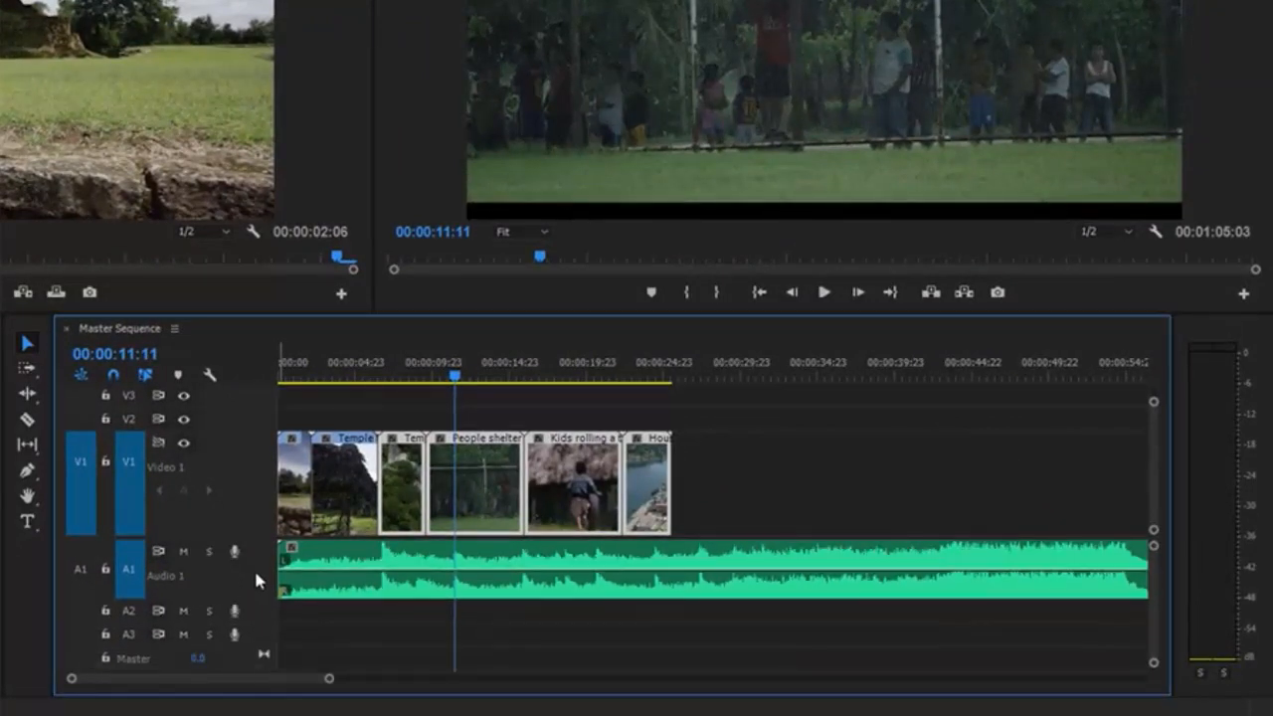
{"action": "scroll", "coordinate": [257, 580], "scroll_direction": "up", "scroll_amount": 1}
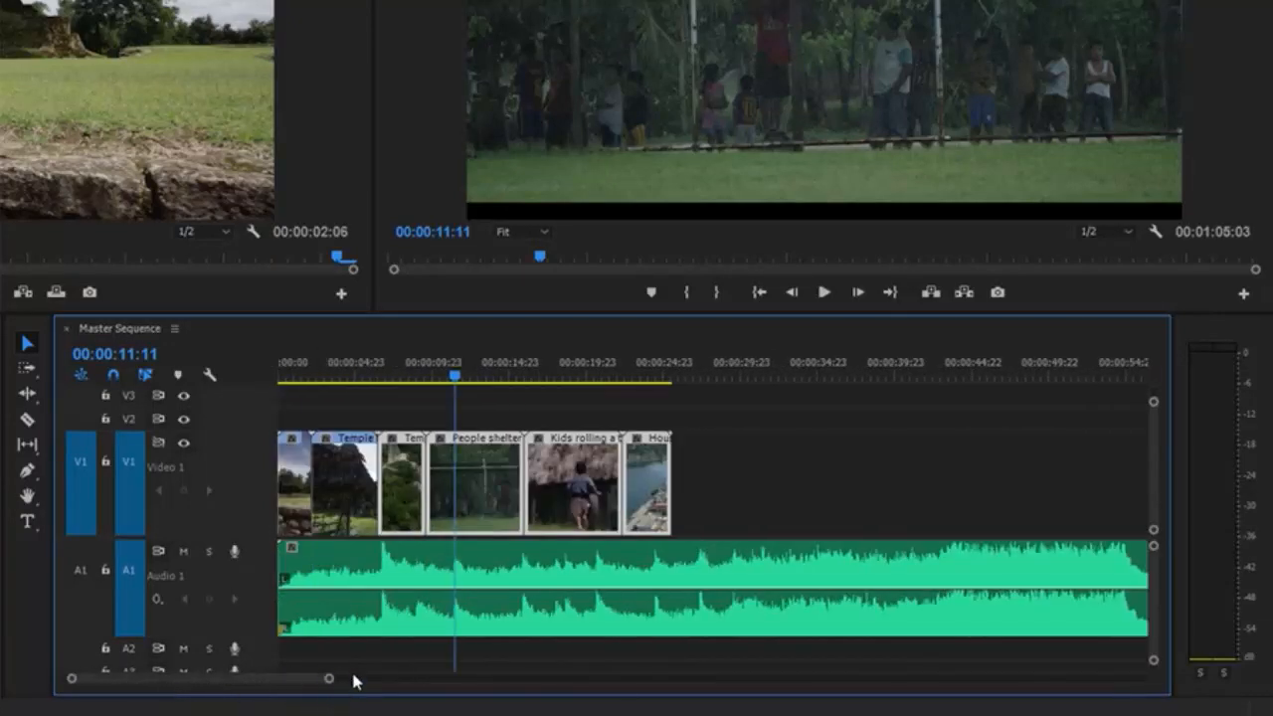
{"action": "mouse_move", "coordinate": [329, 682]}
{"action": "left_mouse_down"}
{"action": "mouse_move", "coordinate": [282, 682]}
{"action": "mouse_move", "coordinate": [349, 687]}
{"action": "left_mouse_up"}
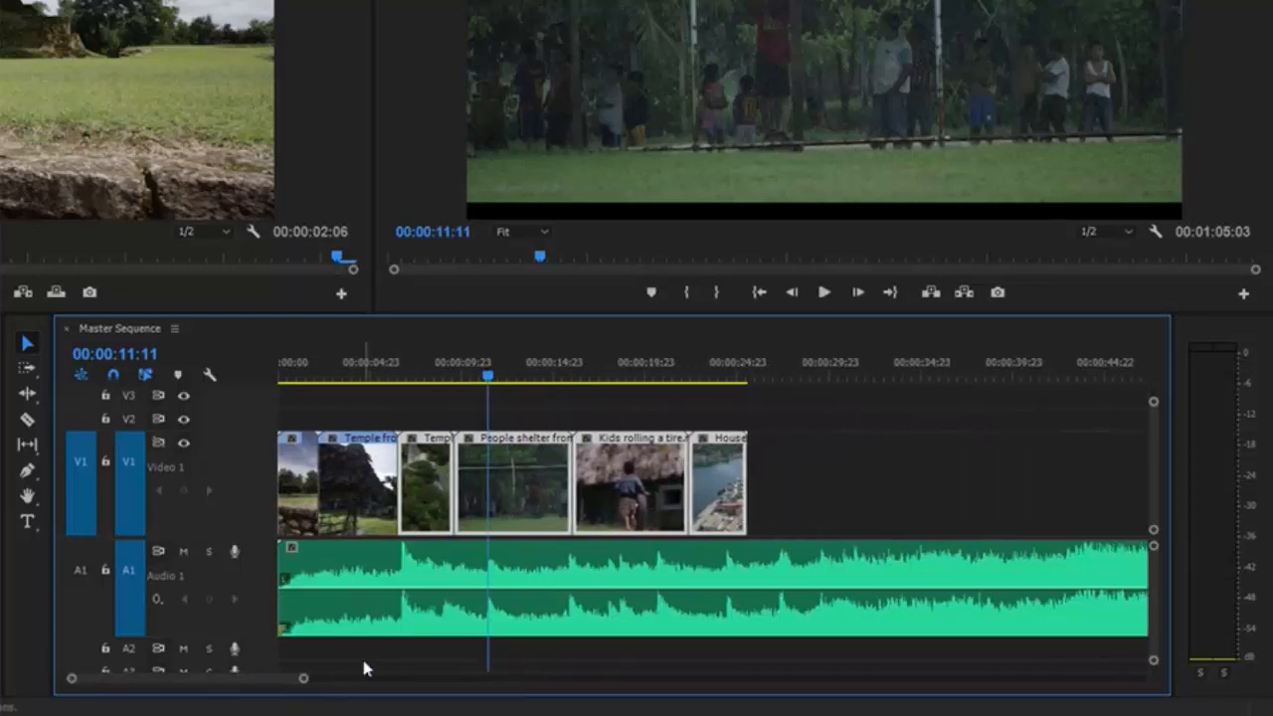